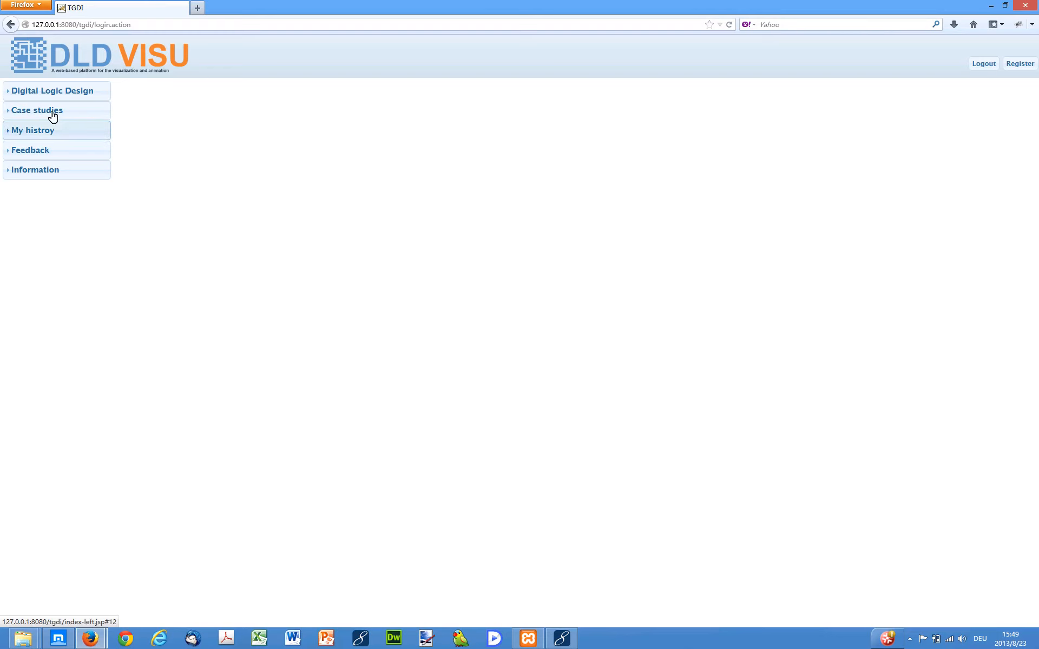
Step: Open the Combinatorial Logic Design tool under Digital Logic Design
click(27, 90)
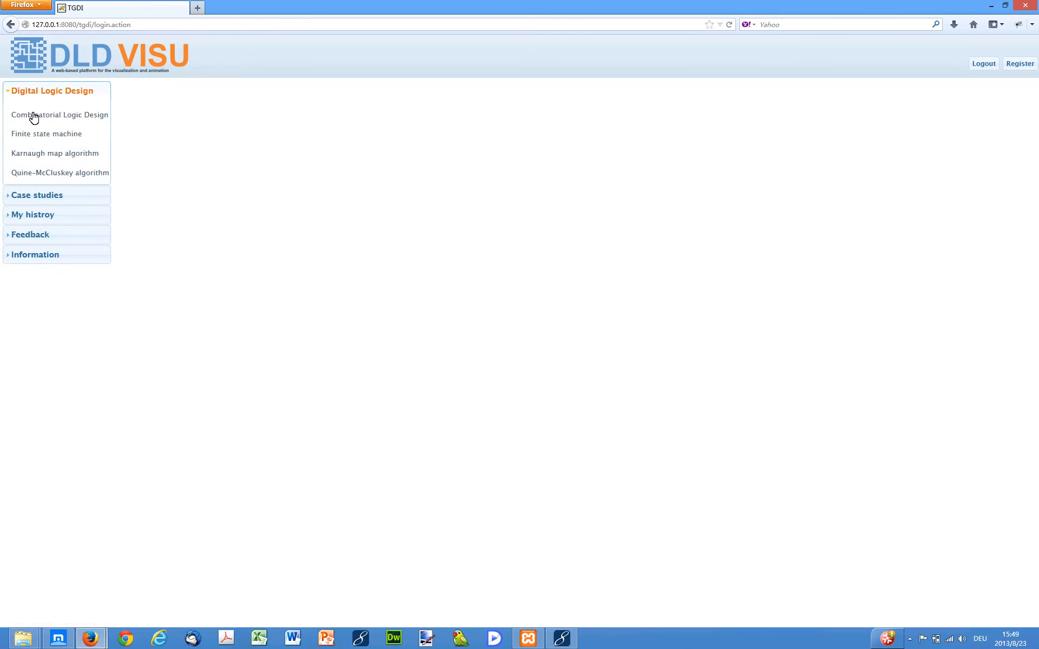
click(33, 116)
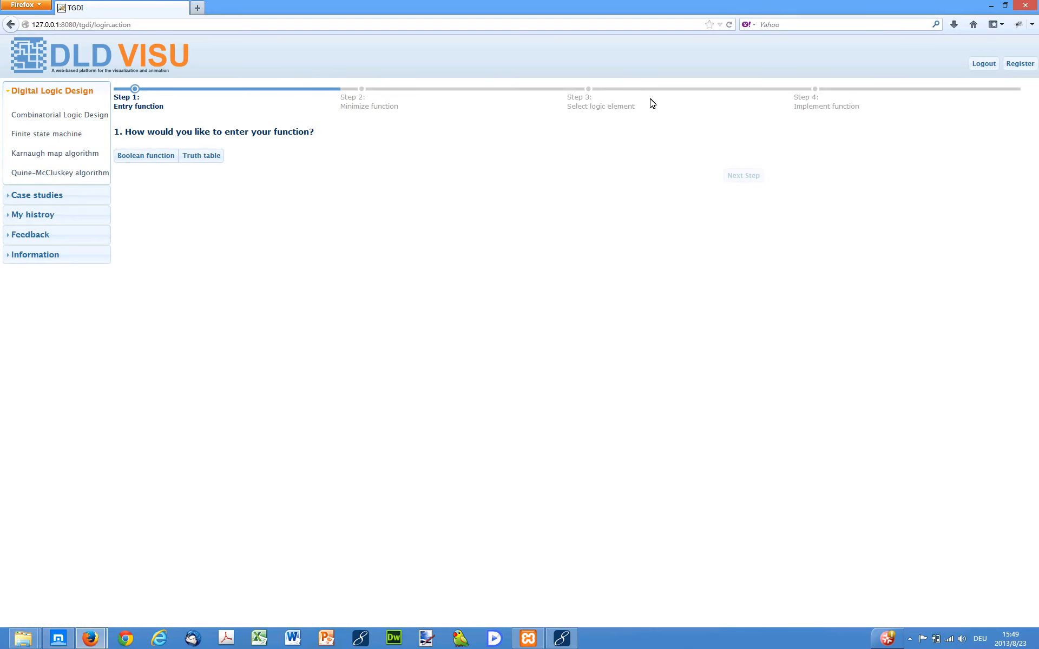
click(151, 160)
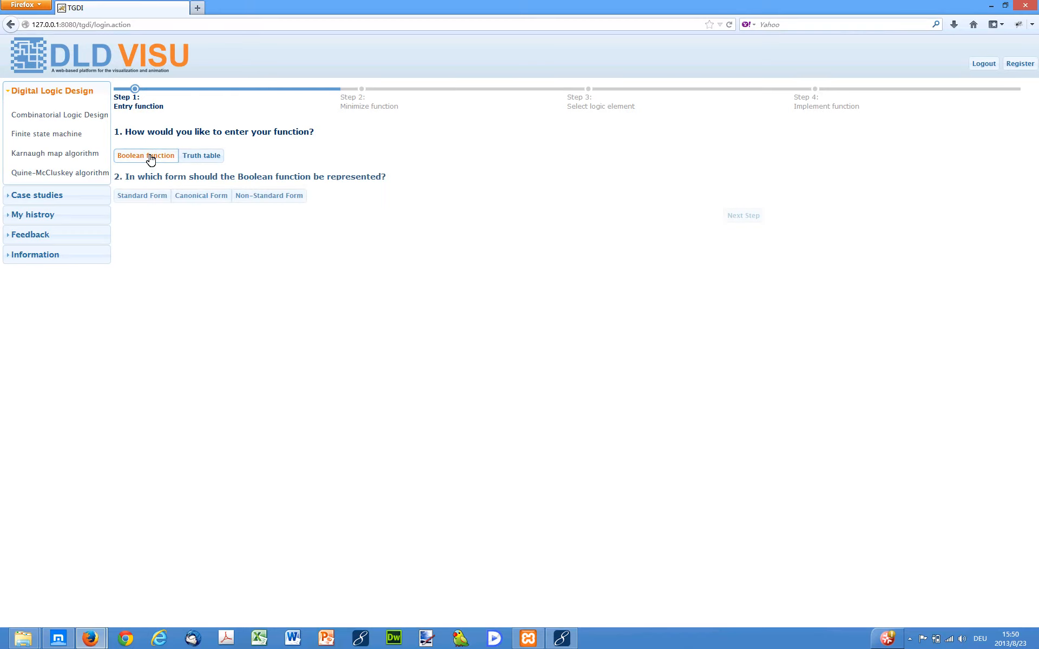
click(154, 205)
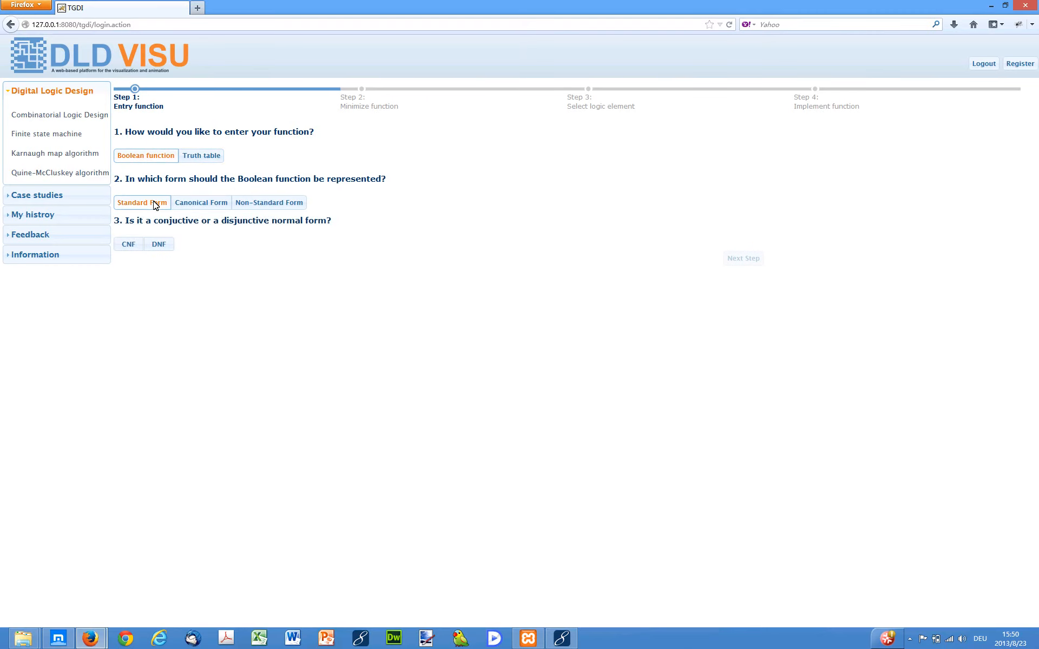
click(128, 245)
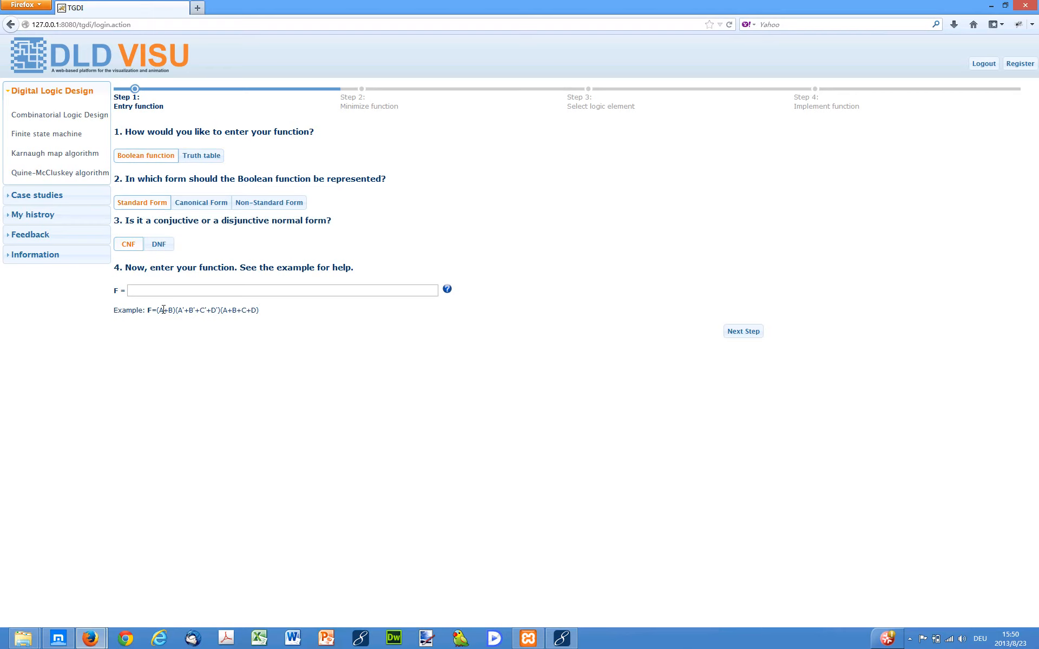
Step: Choose truth table entry with 4 variables
click(192, 155)
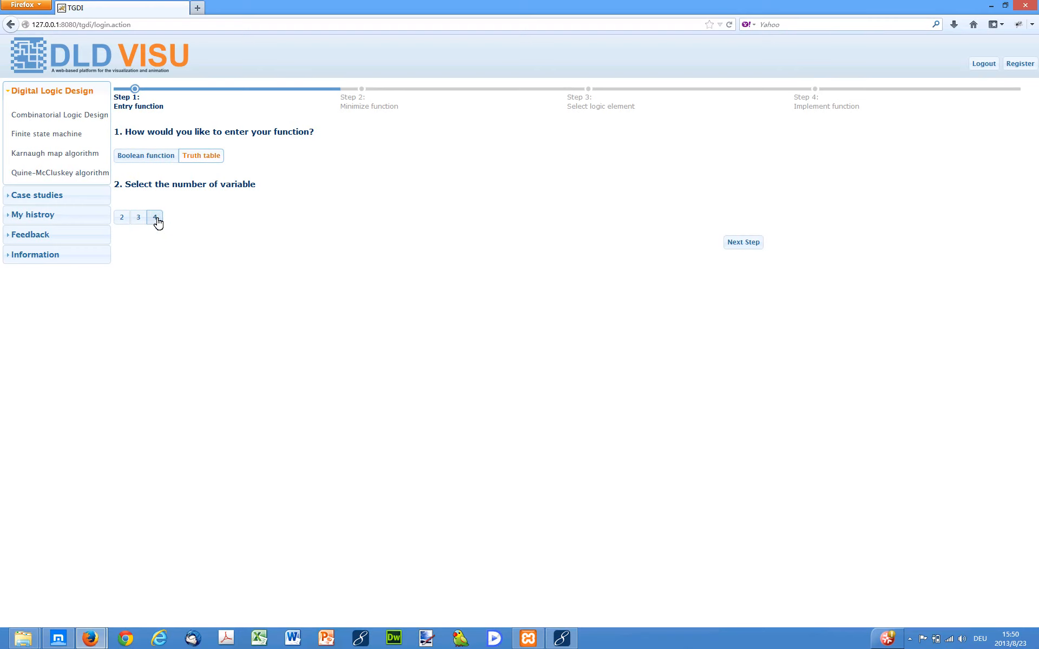
click(156, 219)
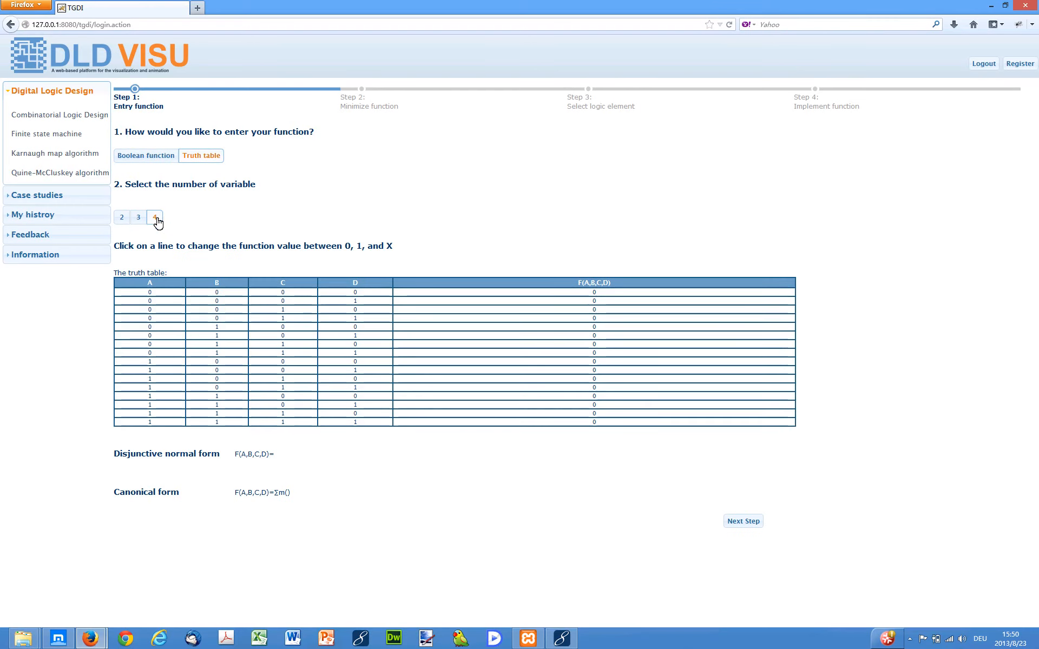
Step: Set the truth table outputs to 1 for rows 0, 2, 4, 8, 9, 14 and X for row 6, then continue
click(621, 294)
click(621, 294)
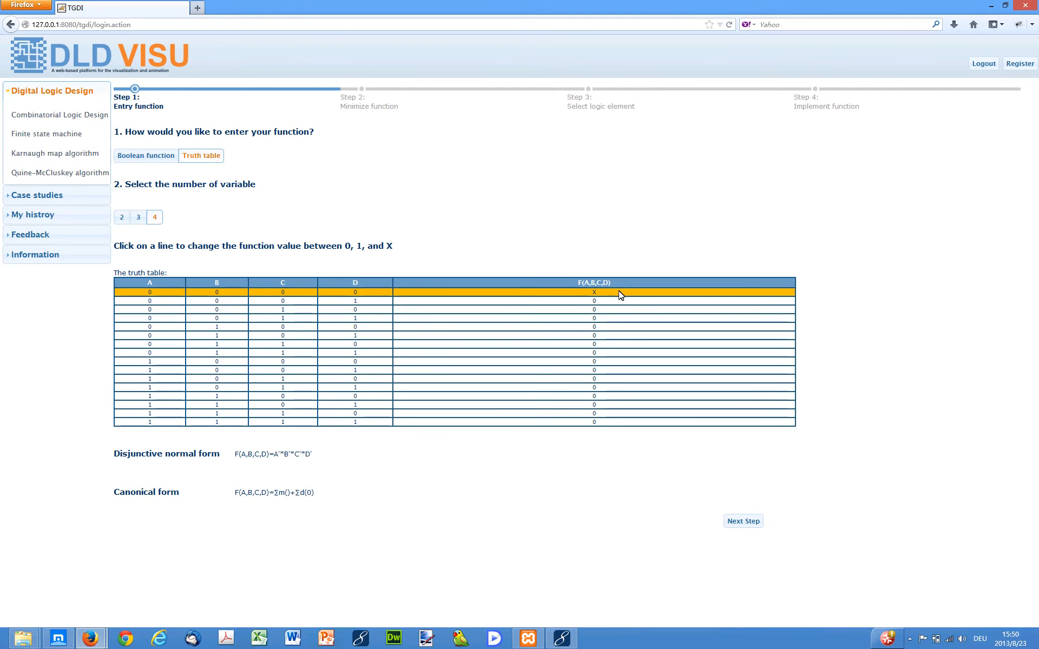
click(621, 294)
click(621, 294)
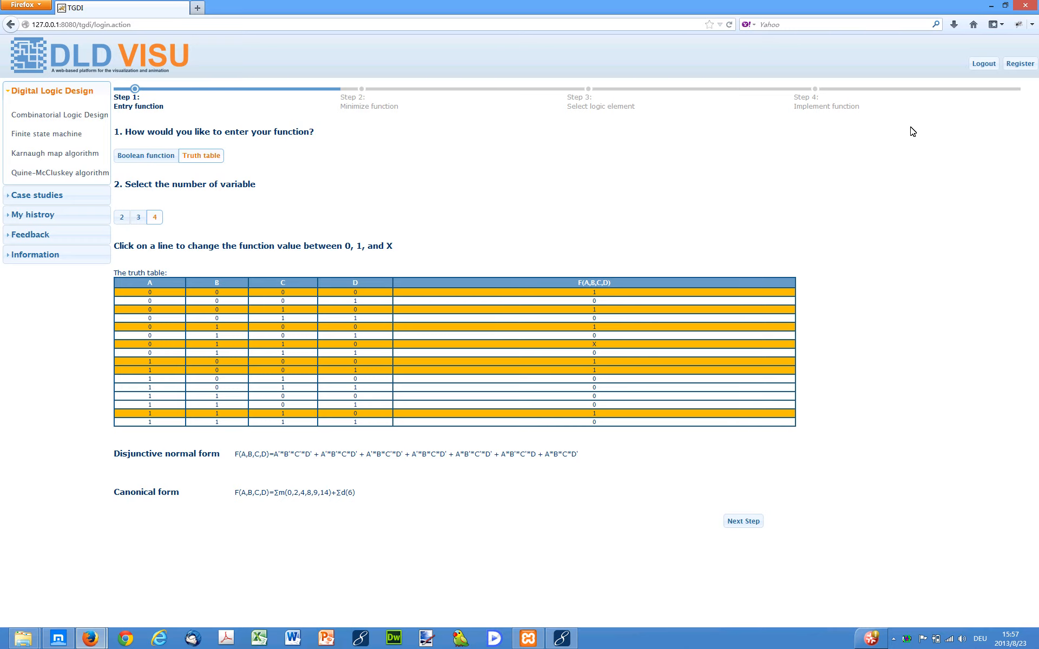
click(747, 524)
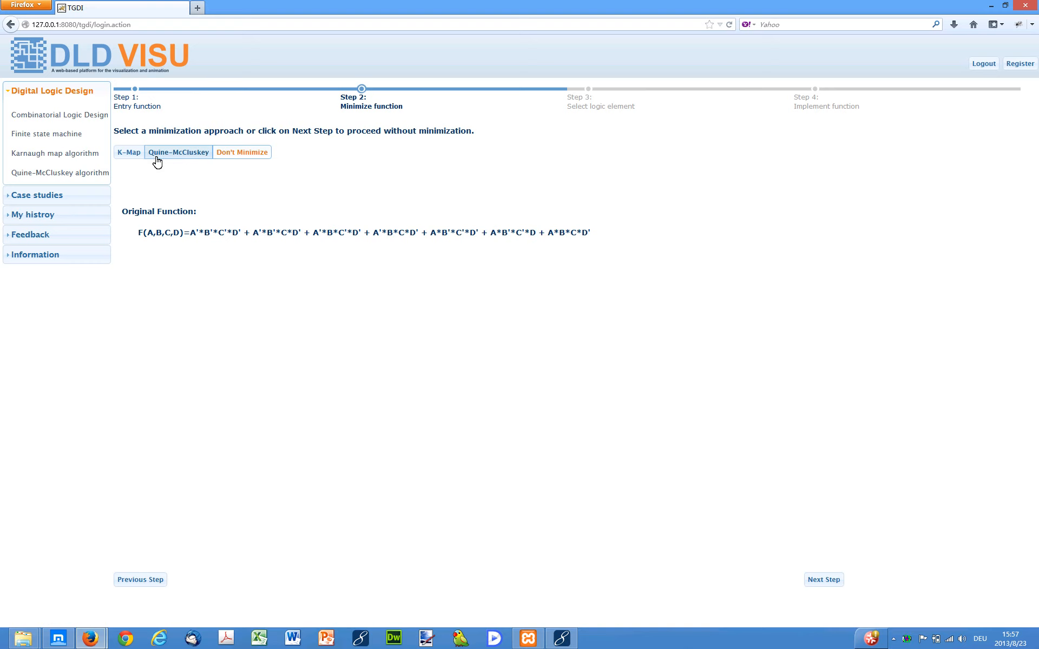
Step: Choose K-Map minimization and advance to the prime implicant stage
click(126, 157)
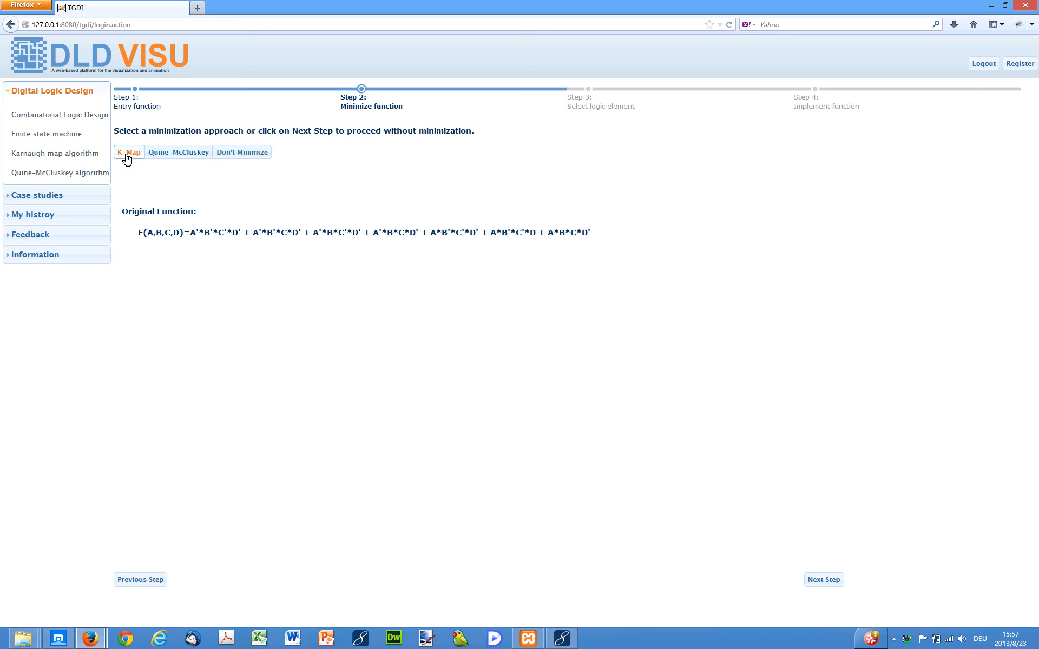
click(817, 584)
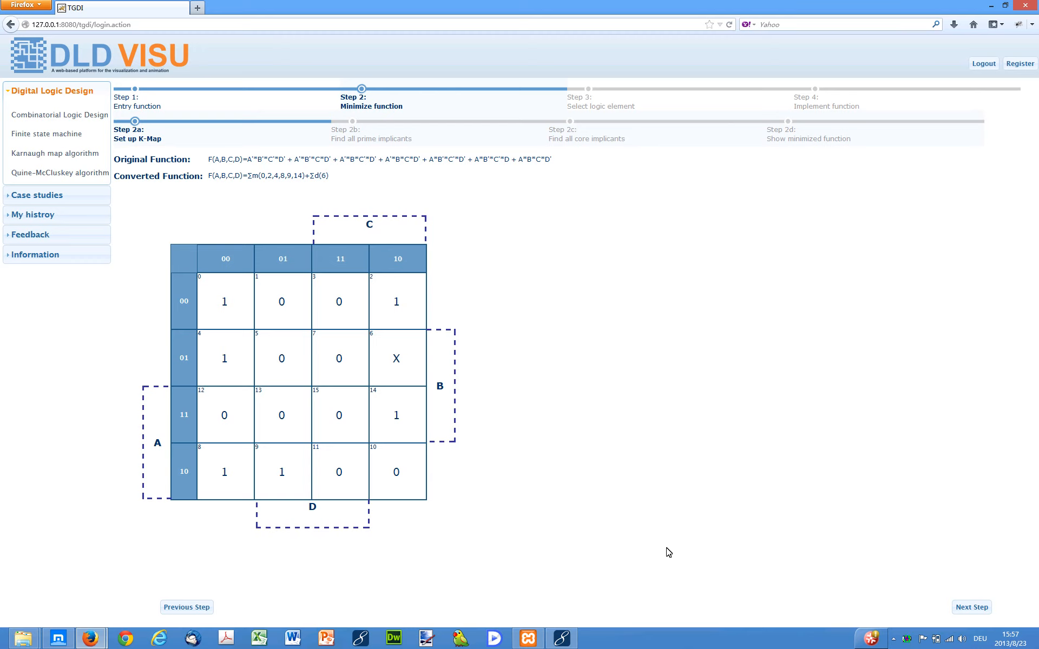
click(966, 608)
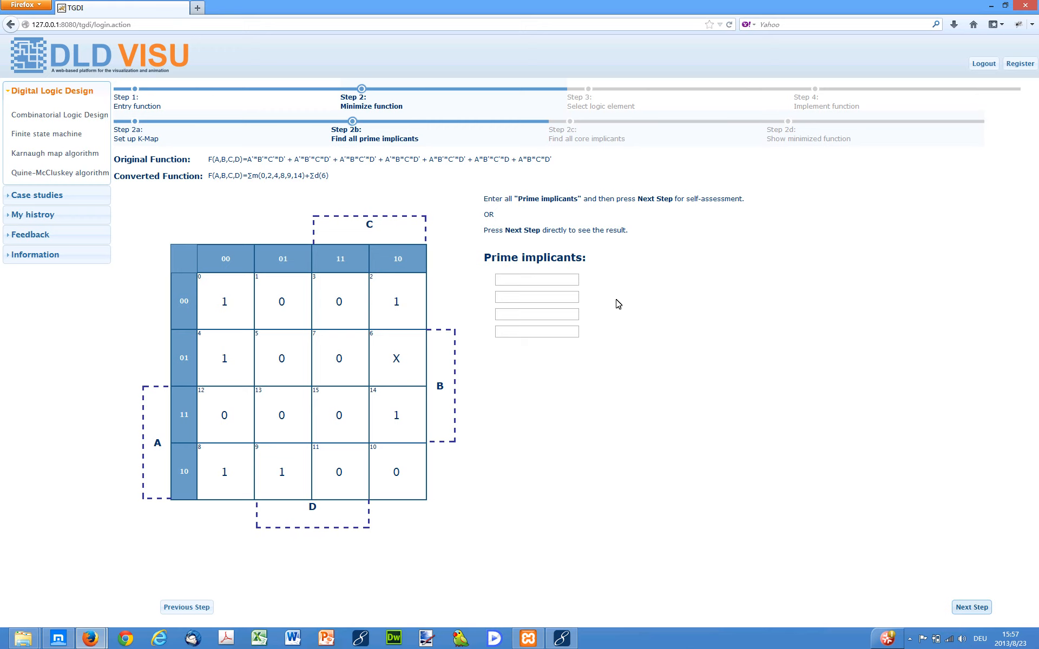
Step: Enter the prime implicants A'D', BCD' and Abc and submit them for self-assessment
click(563, 280)
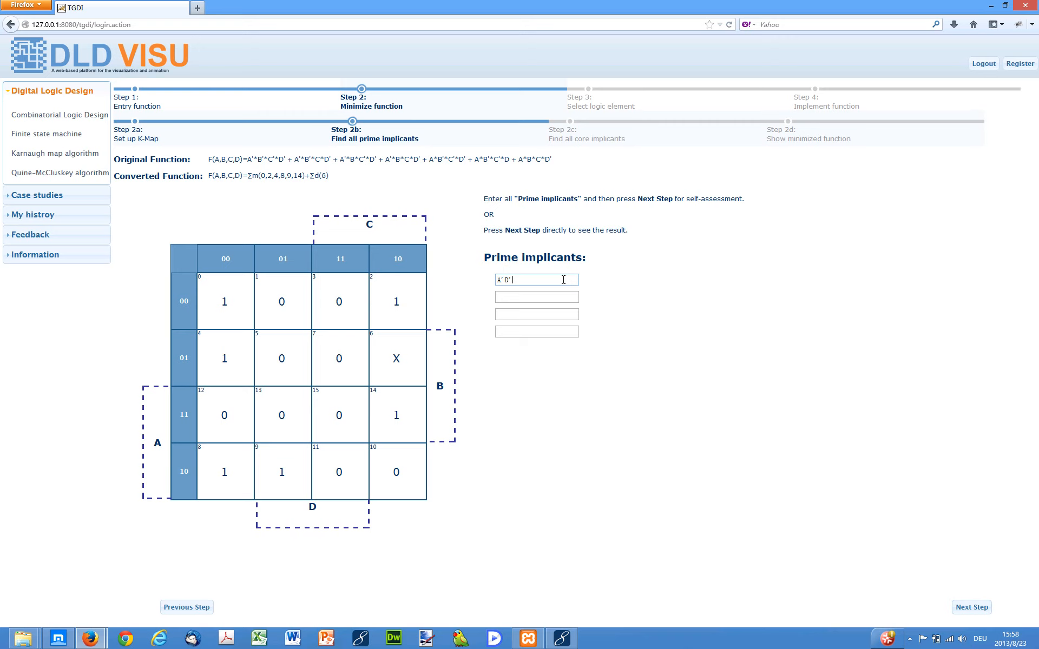
key(Tab)
text(BCD')
key(Tab)
text(Abc)
click(971, 608)
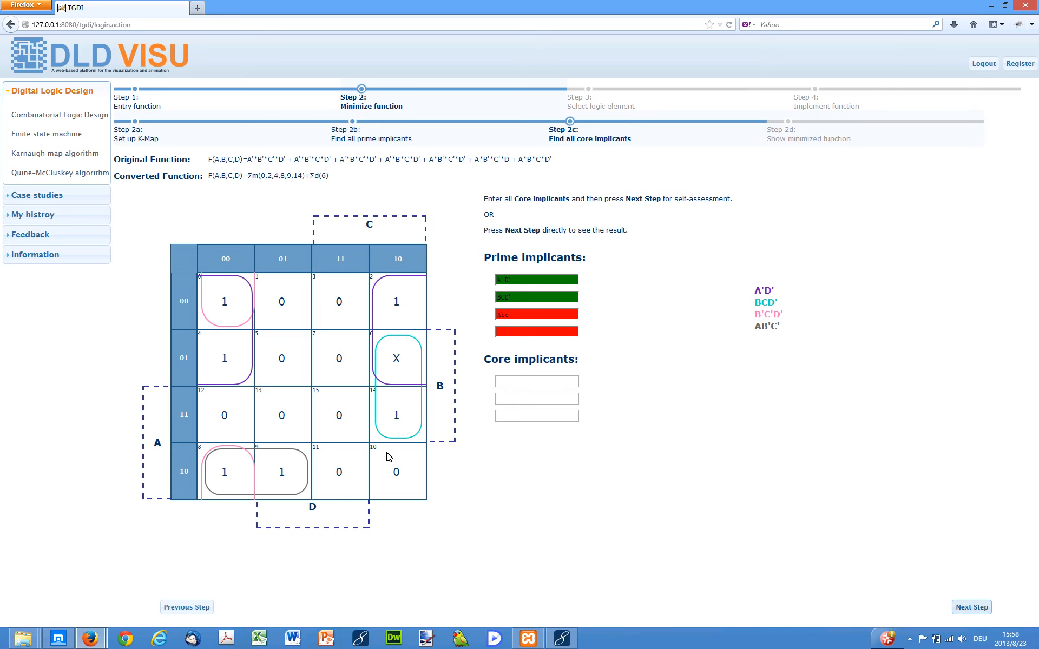
Step: Leave the core implicant fields empty and proceed to show the core implicants
click(552, 381)
click(567, 382)
click(967, 611)
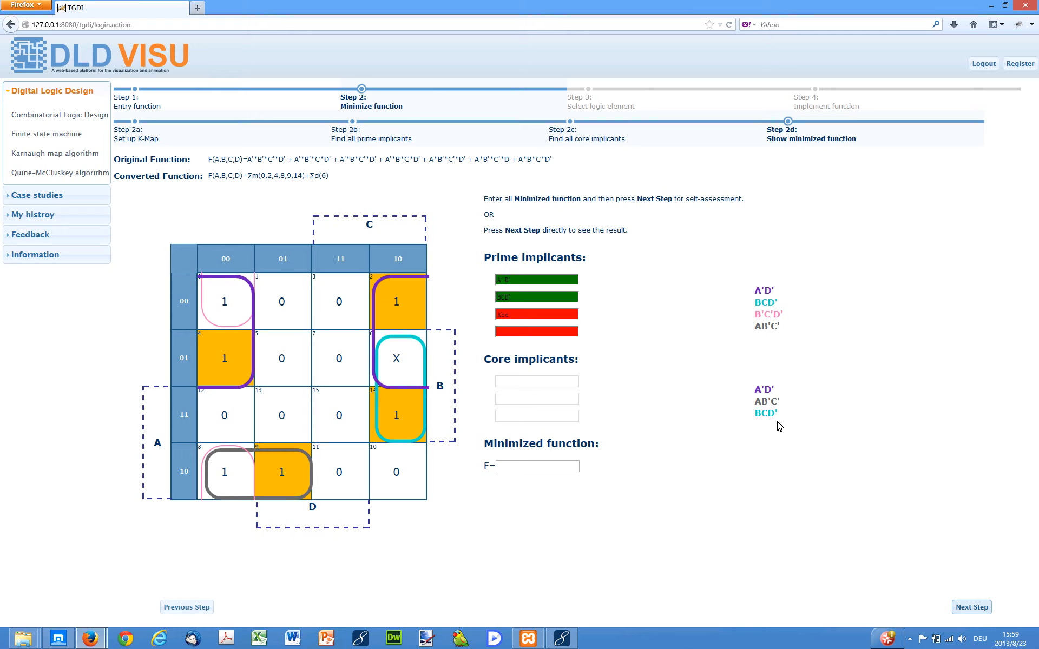
Step: Show the minimized function and finish the minimization stage
click(981, 607)
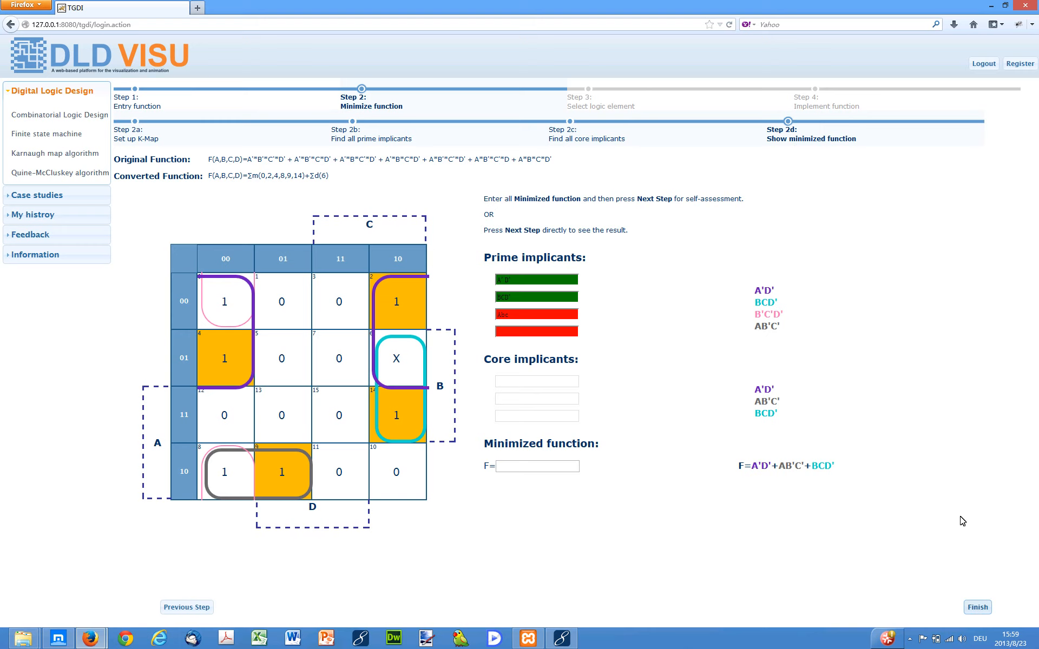
click(977, 608)
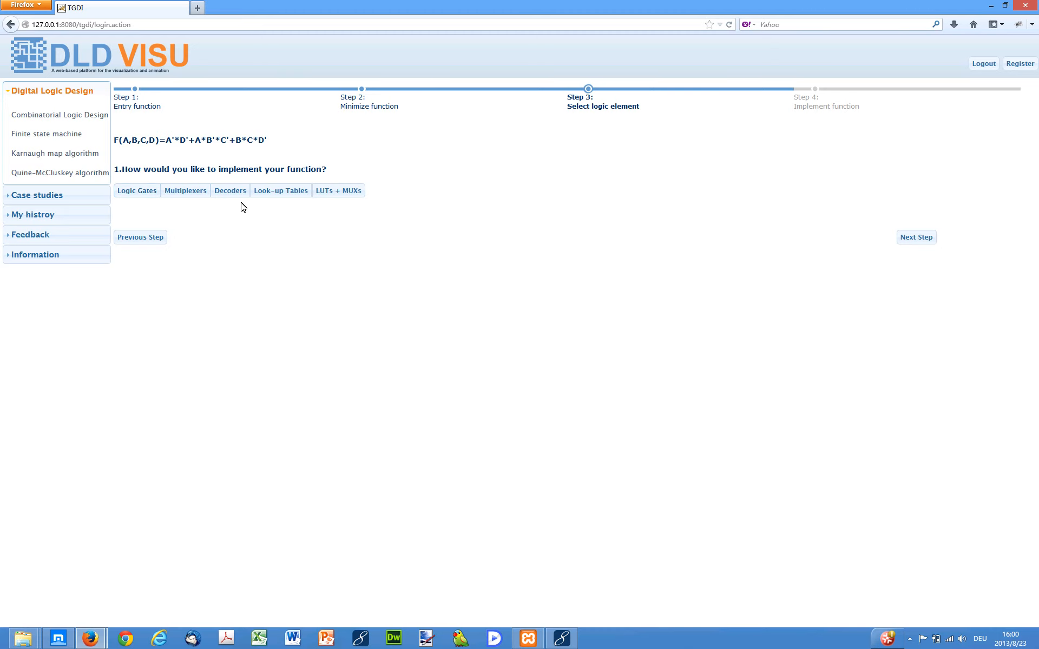
Step: Implement the function with 2-input NAND logic gates
click(132, 190)
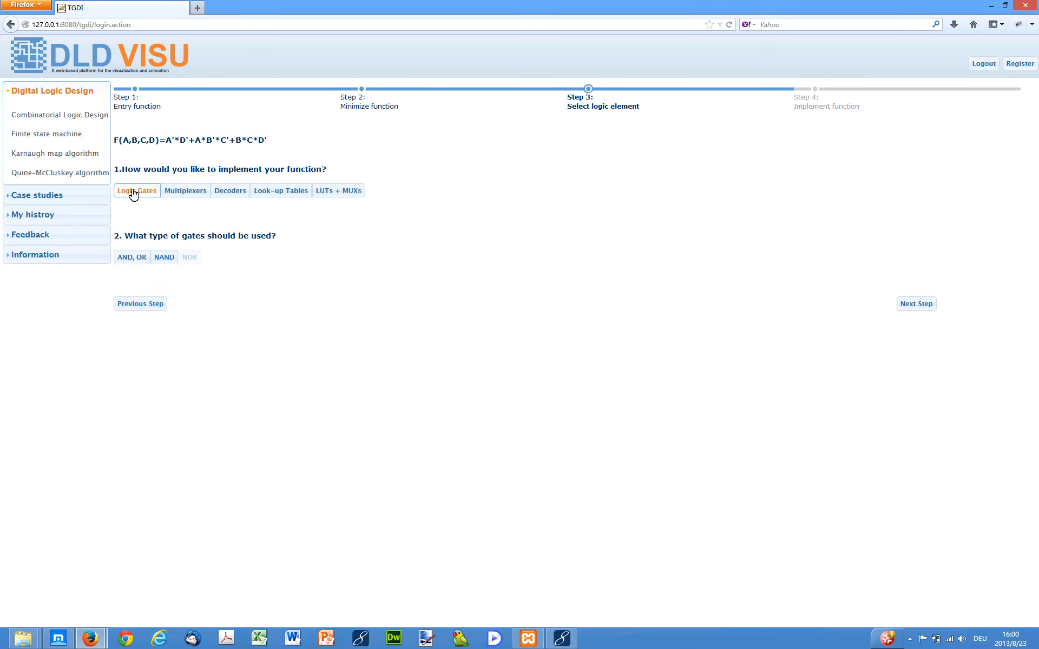
click(165, 261)
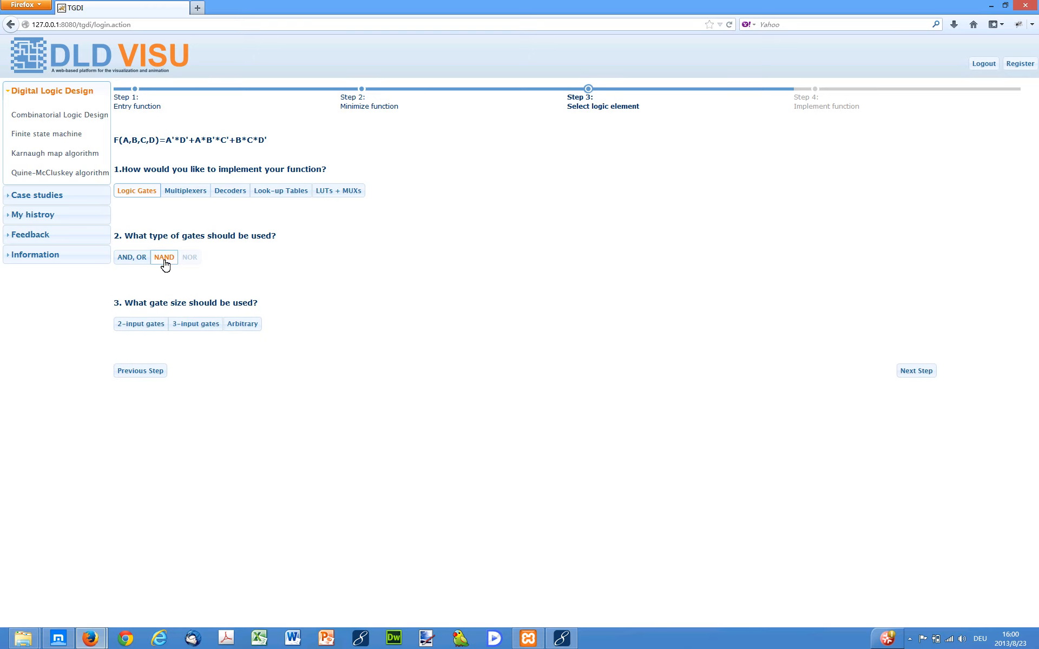
click(149, 327)
click(913, 372)
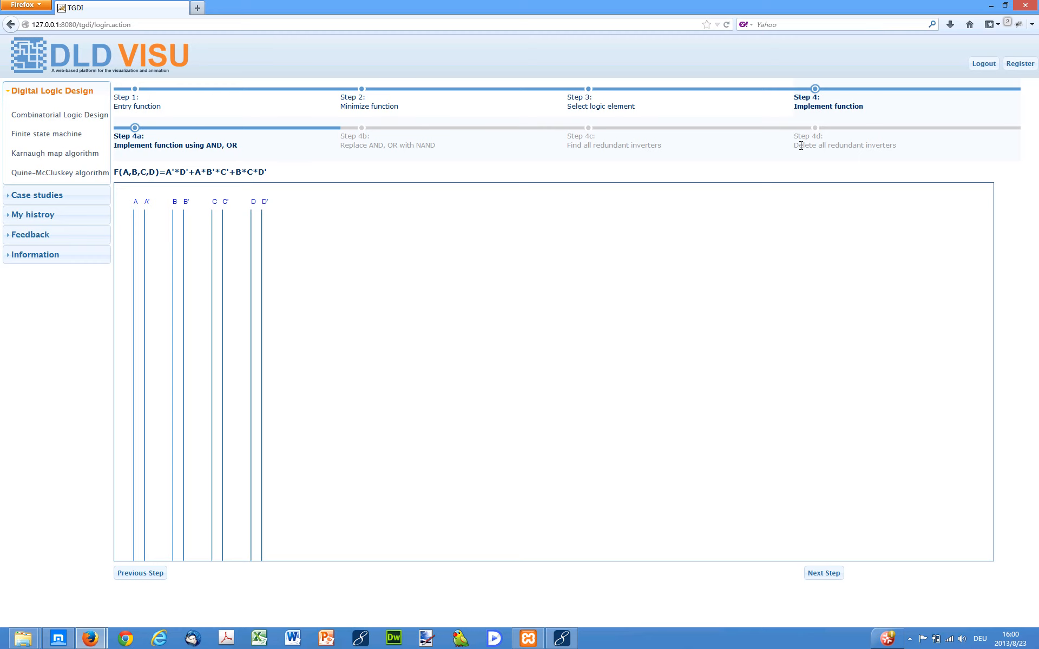
Step: Step through the AND-OR circuit construction term by term until the full circuit is drawn
click(823, 574)
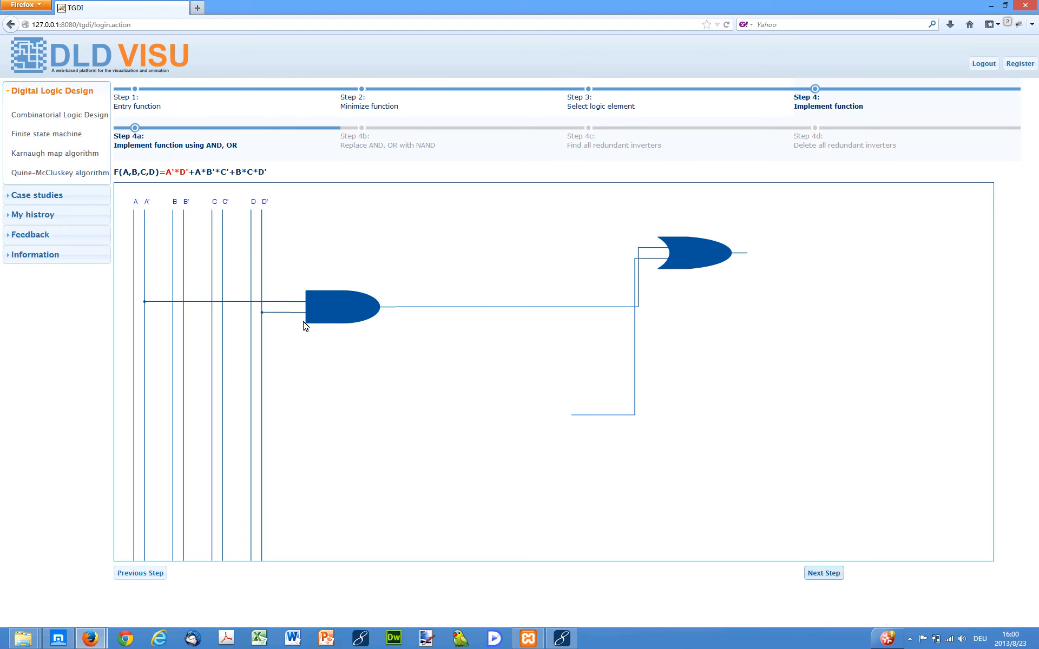
click(824, 574)
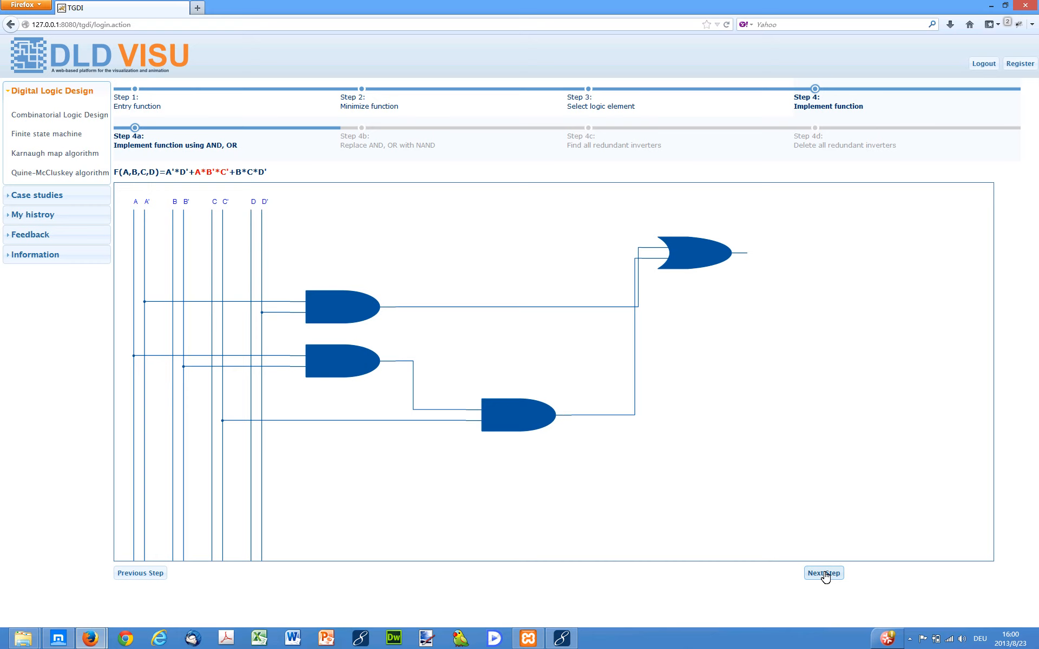
click(824, 573)
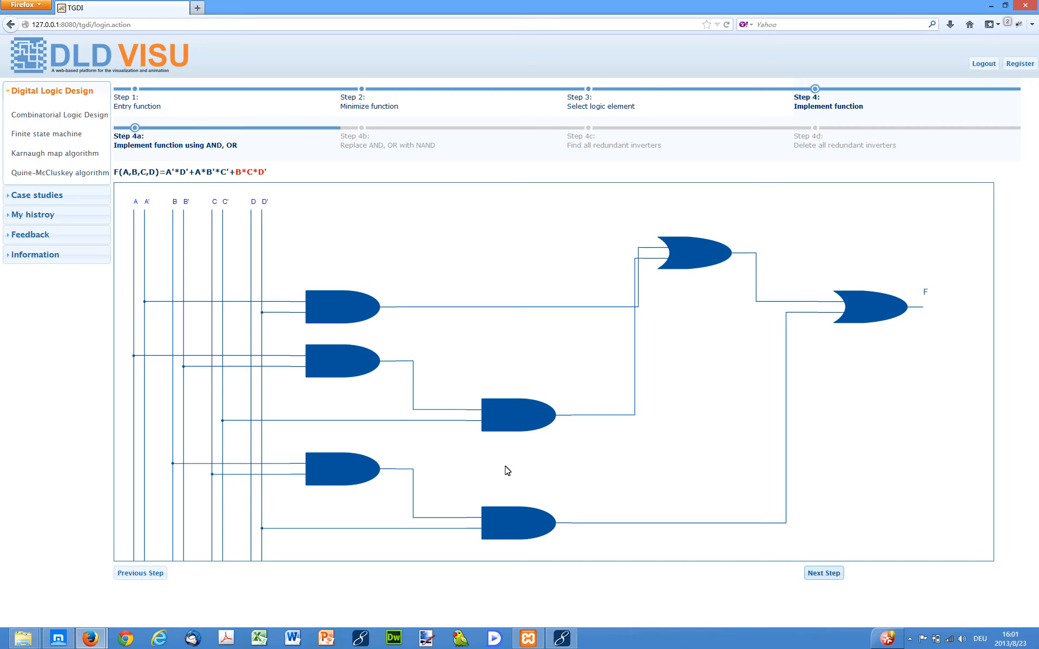
Step: Advance to the NAND replacement stage and step through replacing each term's gates with NAND gates
click(818, 576)
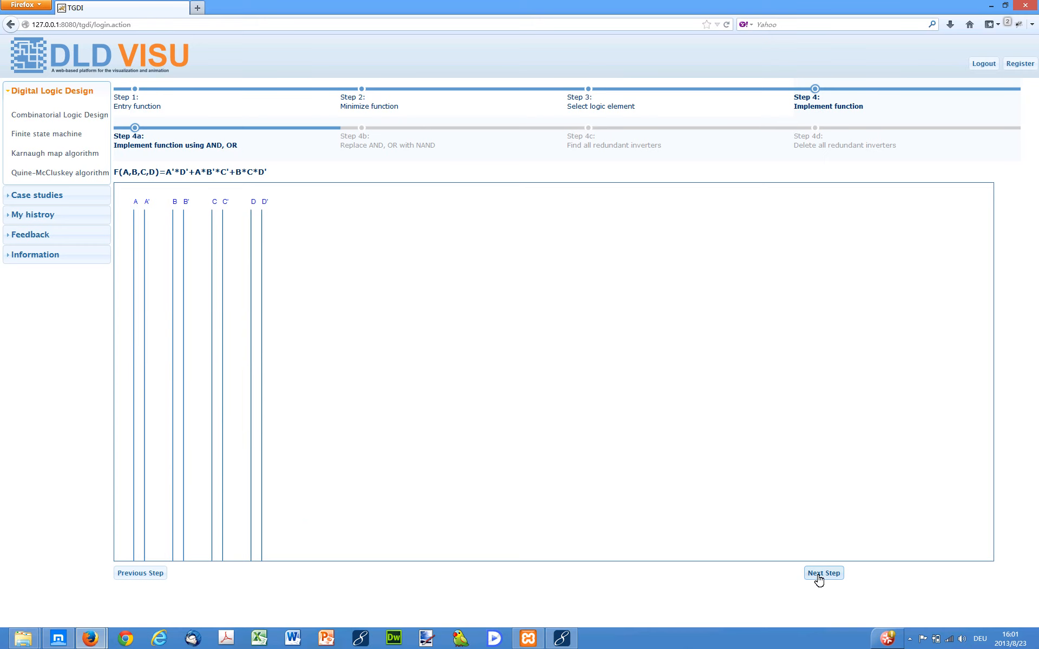
click(818, 578)
click(818, 578)
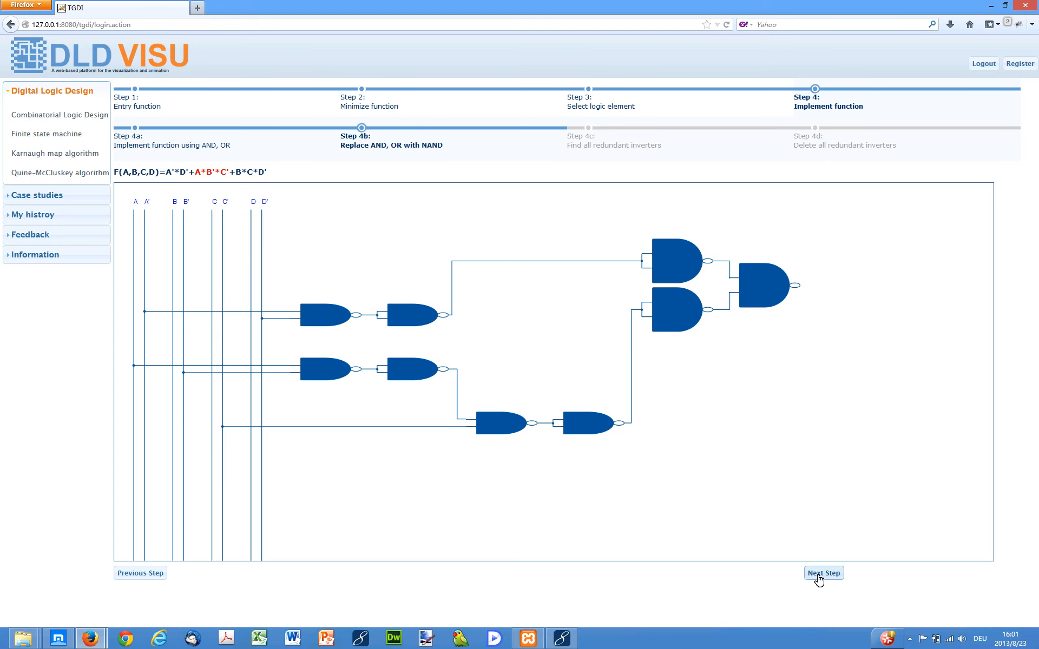
click(819, 578)
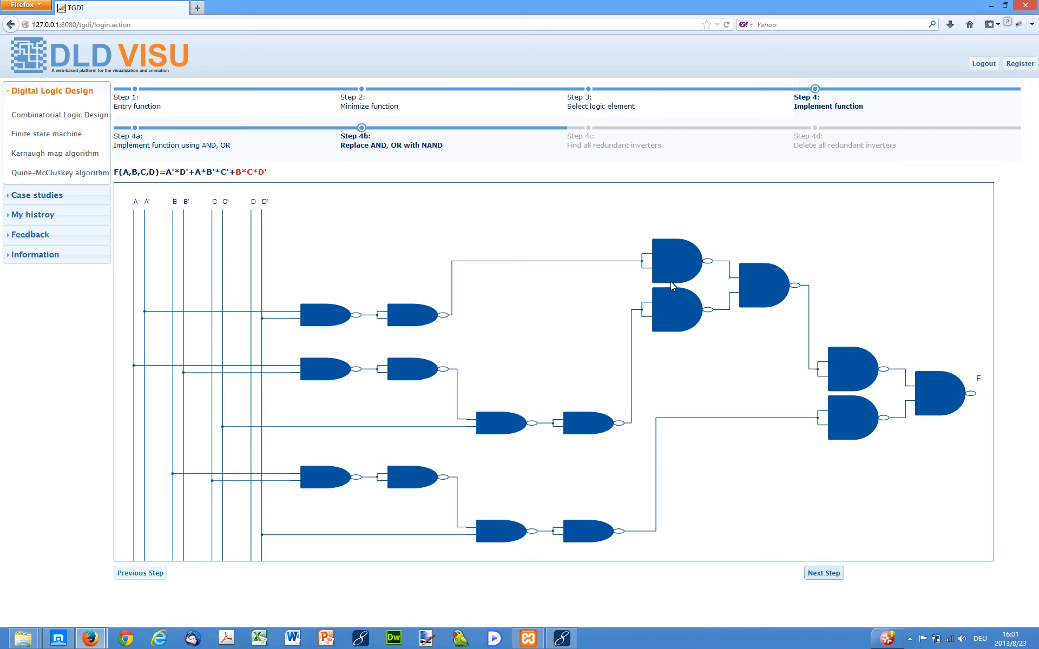
Step: Step through finding all redundant inverters and advance to deleting them
click(822, 579)
click(823, 575)
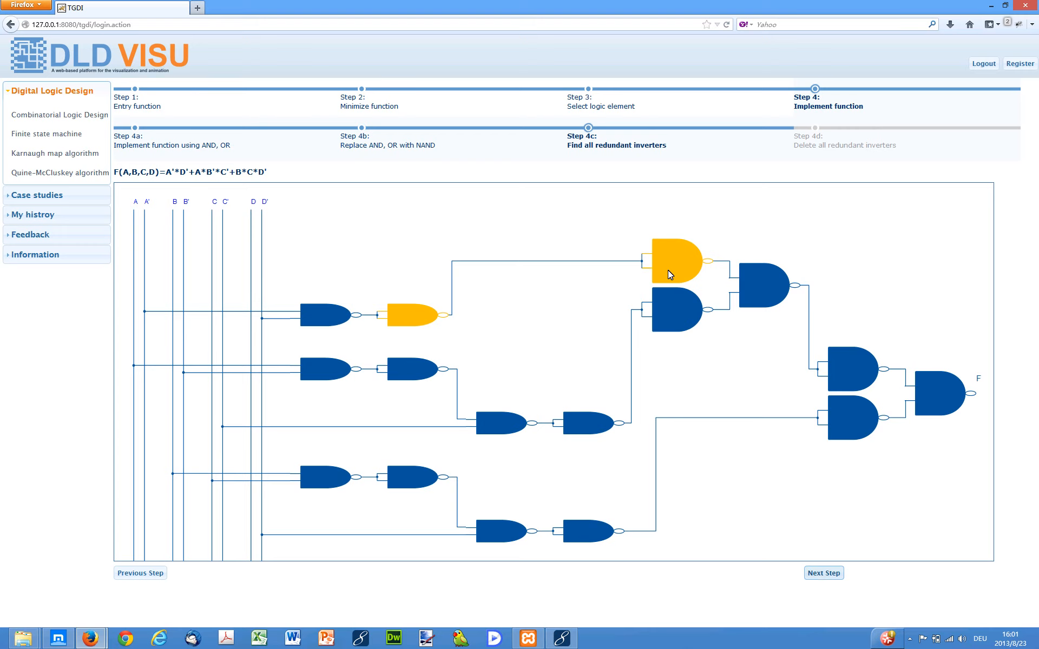
click(820, 575)
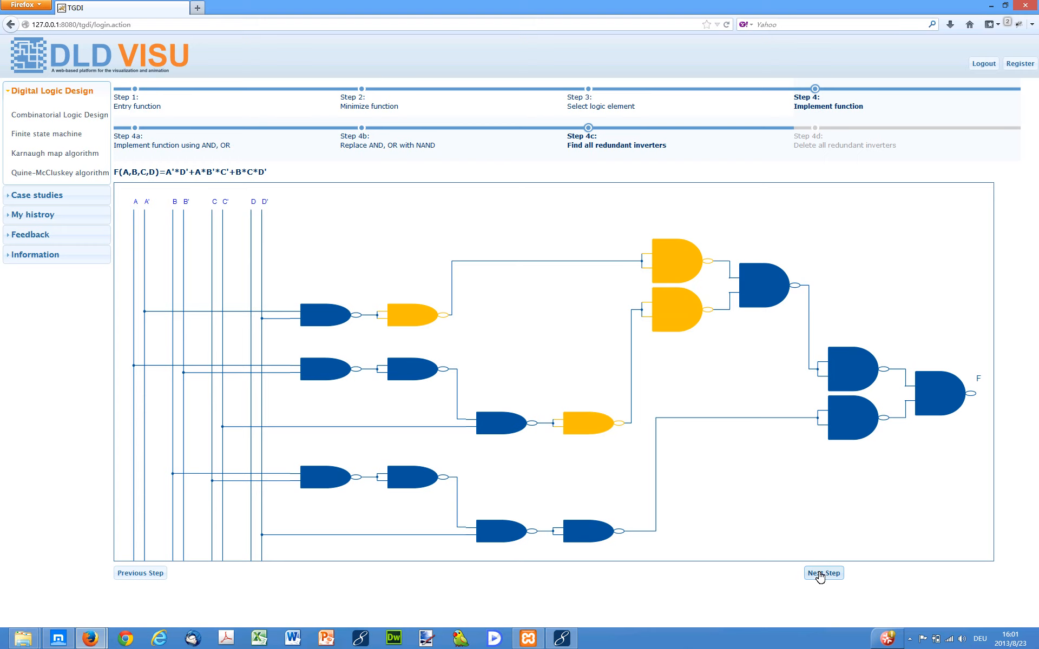
click(820, 575)
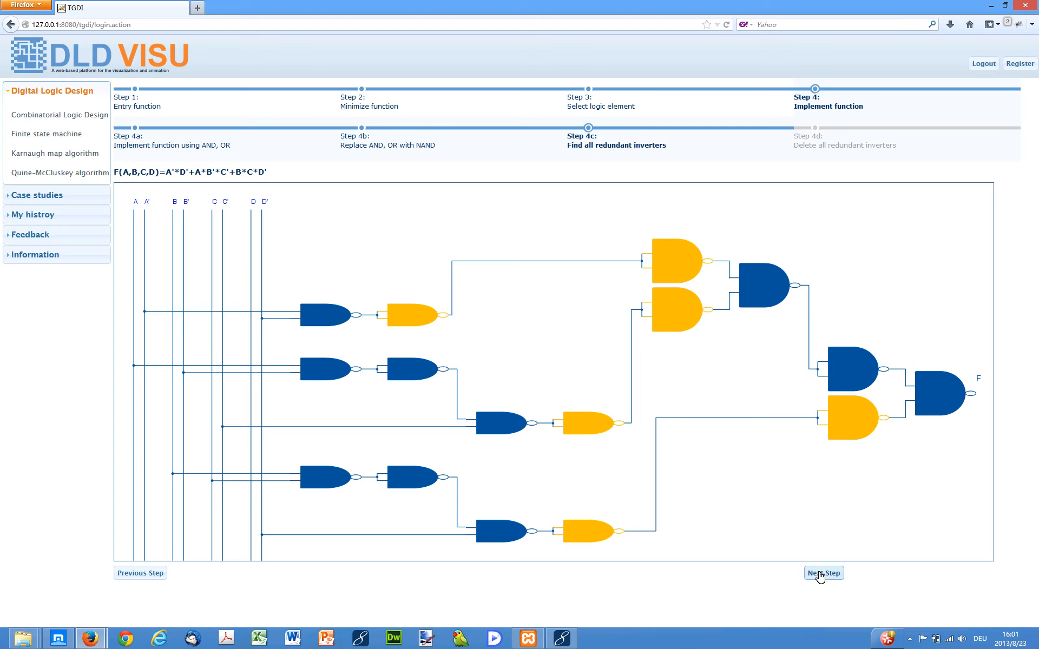
click(820, 575)
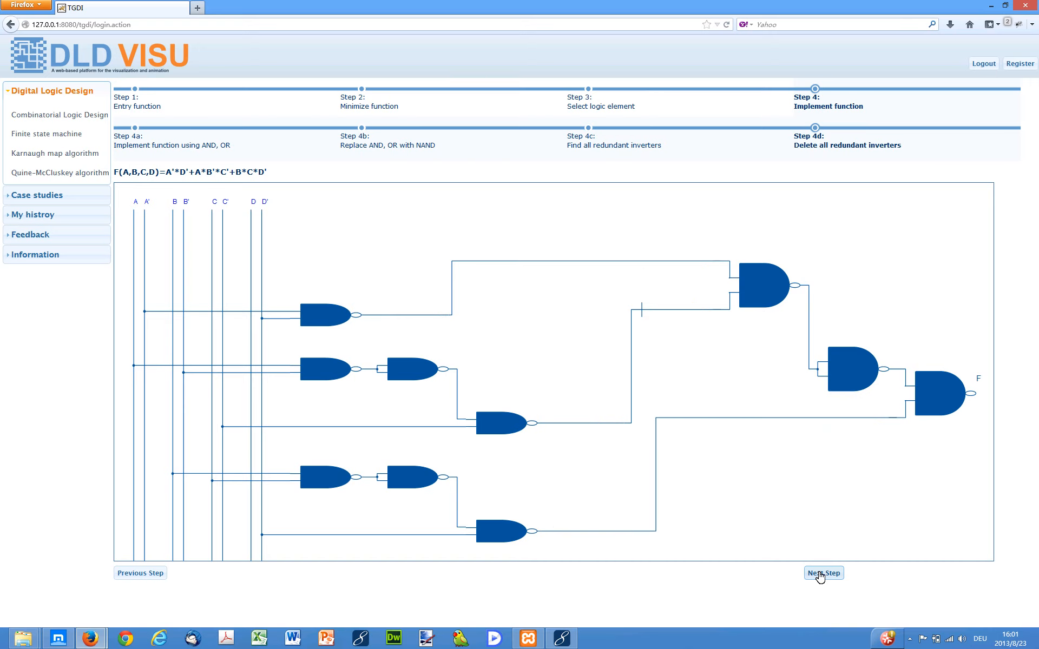